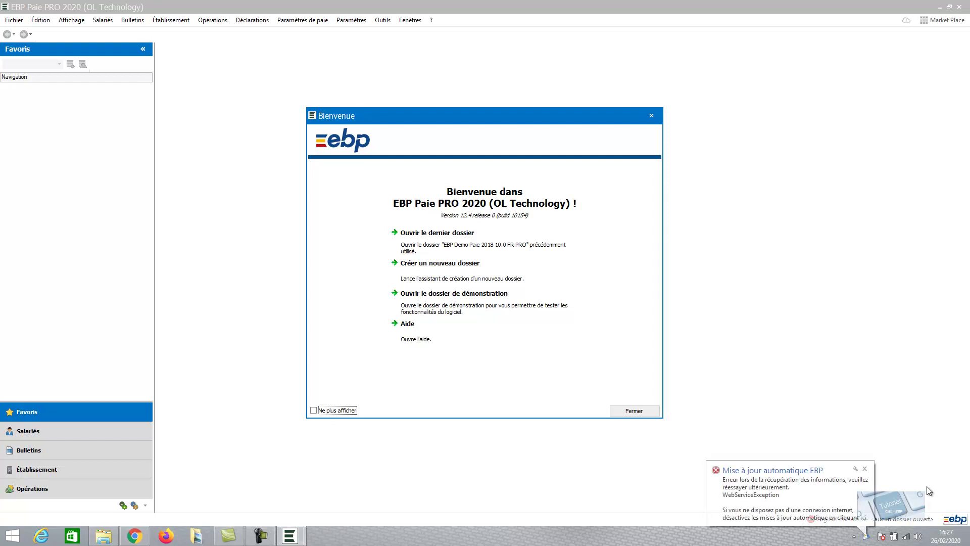
- Close the update error balloon and start a new company folder, getting past the wizard's welcome page
left_click(865, 469)
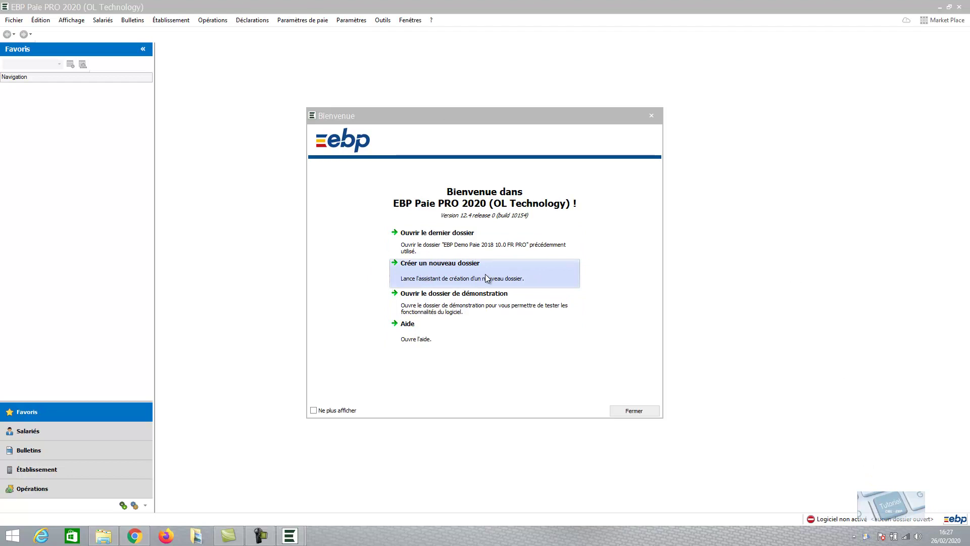
left_click(486, 277)
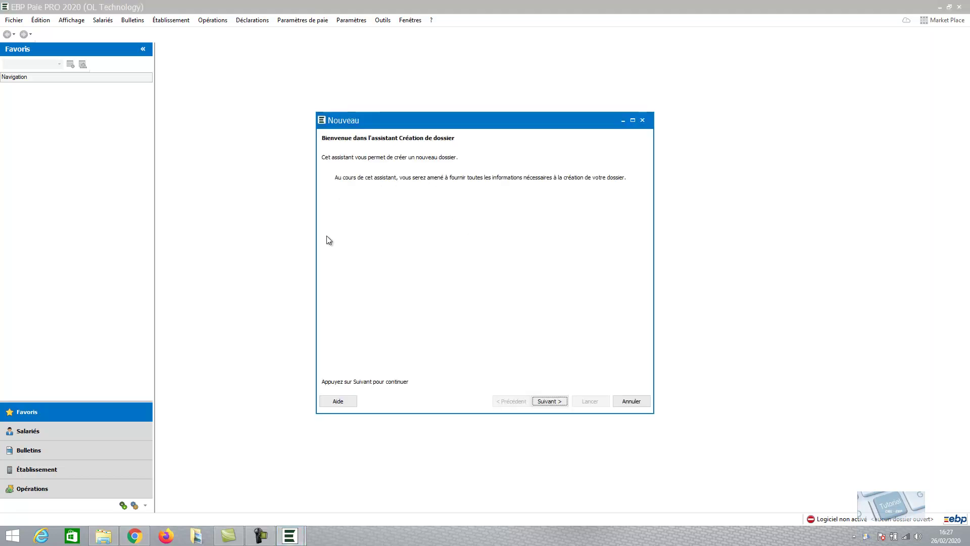
left_click(550, 401)
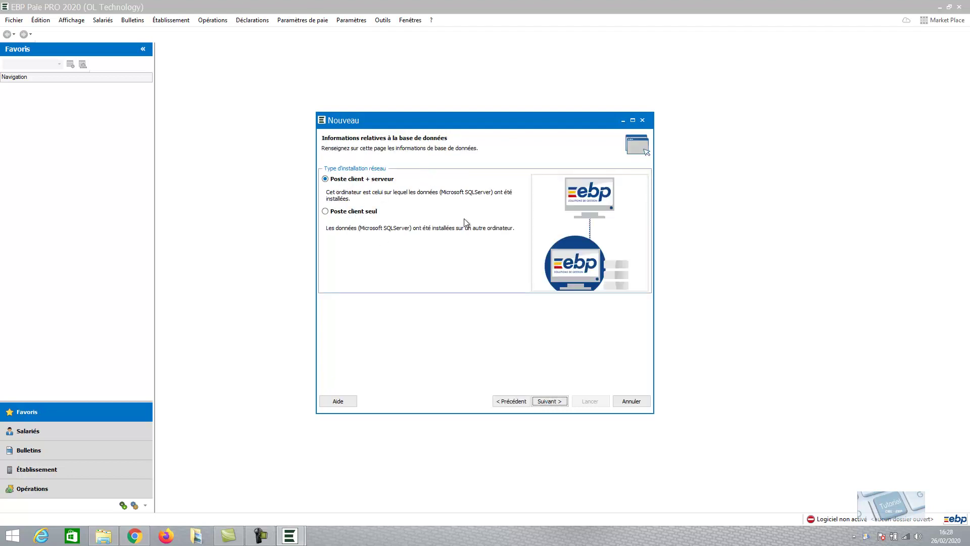
- Keep 'Poste client + serveur' as the installation type and move to the Nom du dossier field
left_click(550, 402)
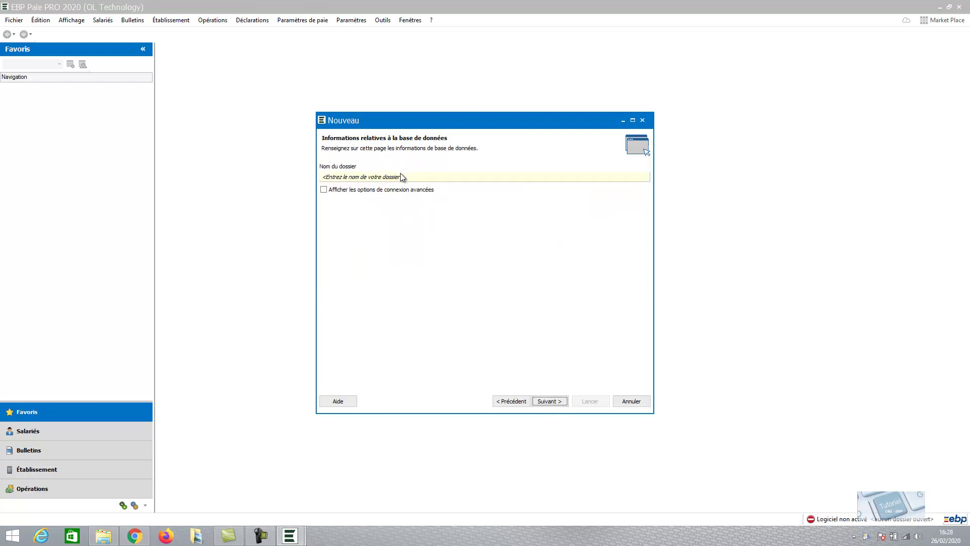
left_click(401, 177)
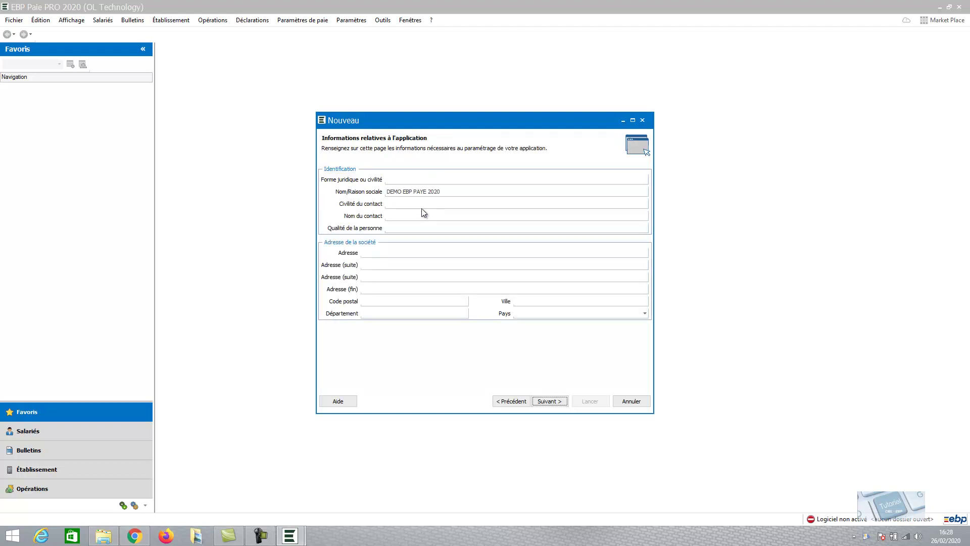
- Enter SARL as the legal form and fill in the company's street address
left_click(400, 181)
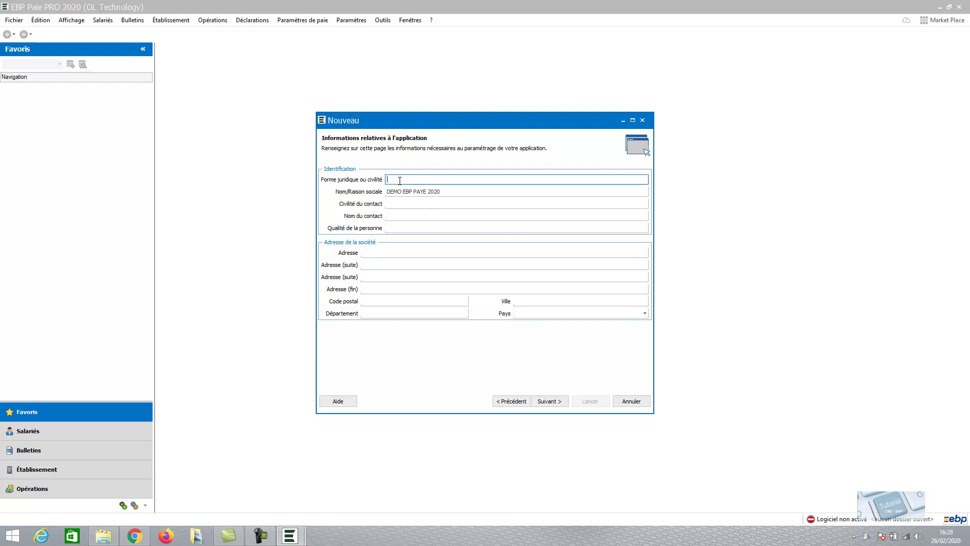
type("SARL")
left_click(390, 253)
type("10 RUE")
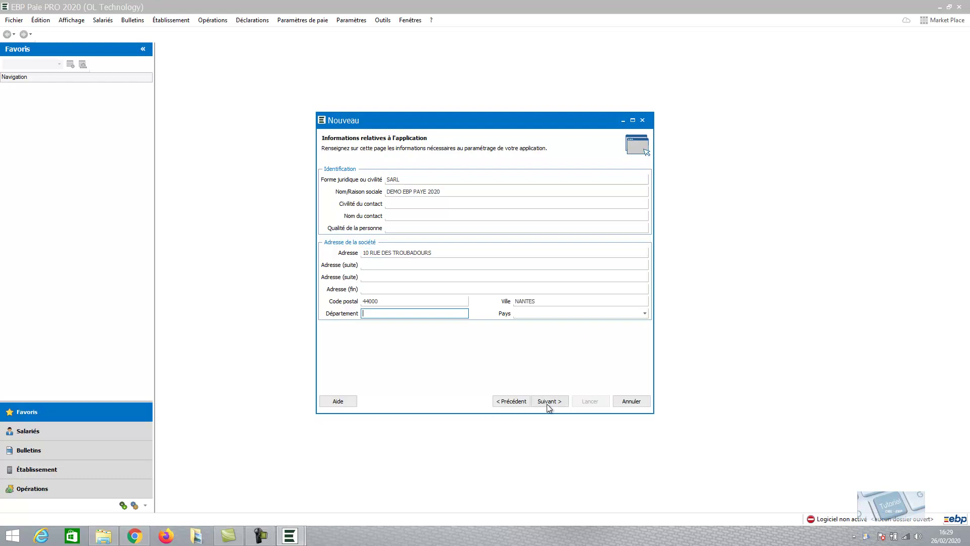
- Import only an extract of the postal codes rather than all of them
left_click(547, 404)
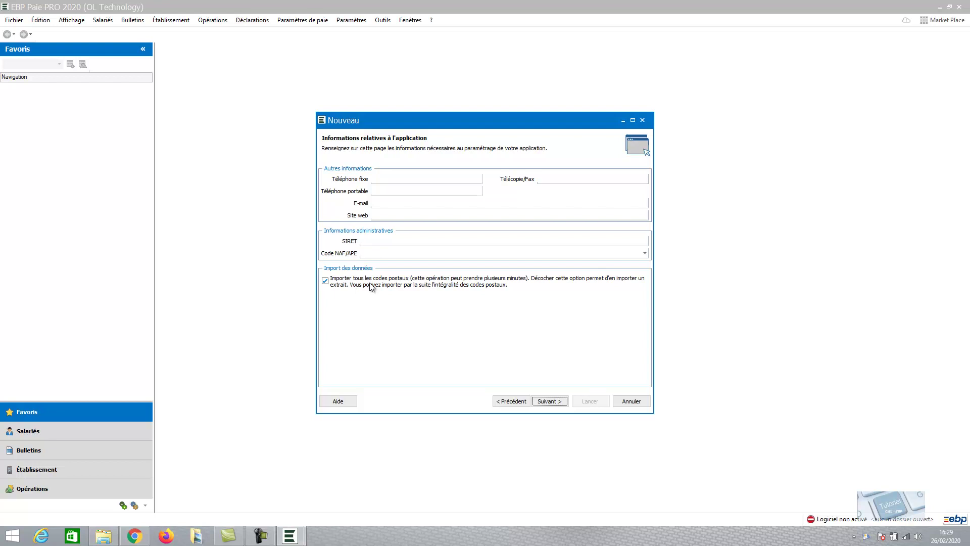
left_click(325, 281)
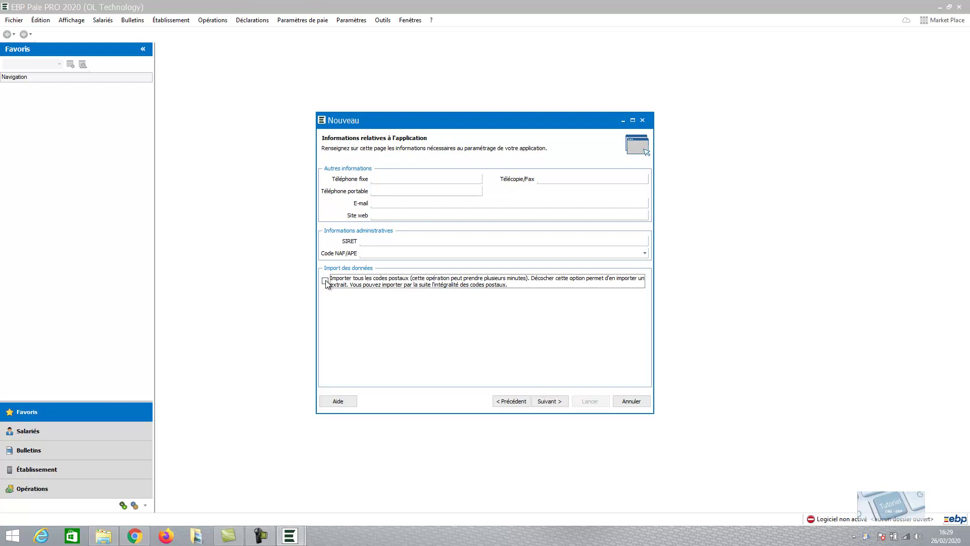
left_click(553, 404)
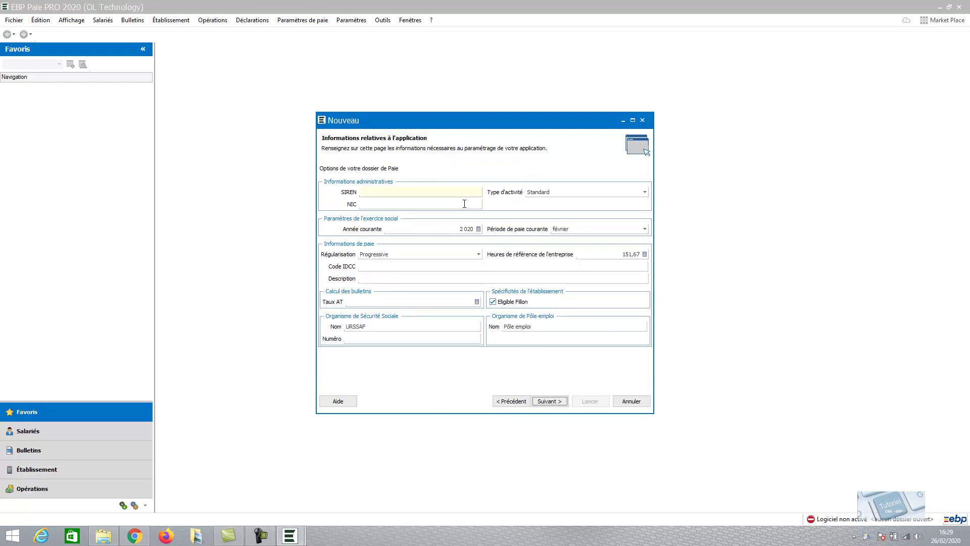
- Enter the company's SIREN number and its NIC
left_click(377, 191)
left_click(377, 202)
left_click(380, 193)
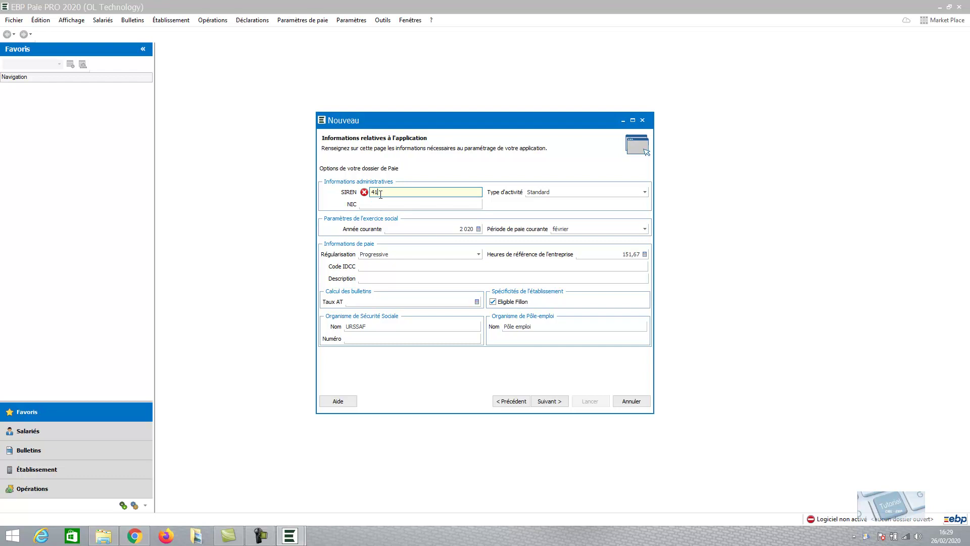
key("Tab")
key("Tab")
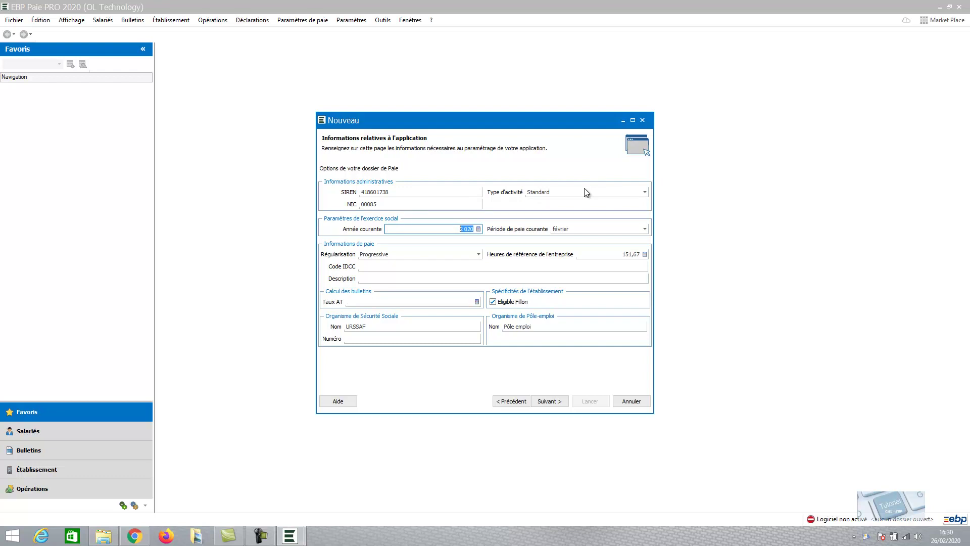
- Keep Standard as the activity type in the Type d'activité list
left_click(584, 190)
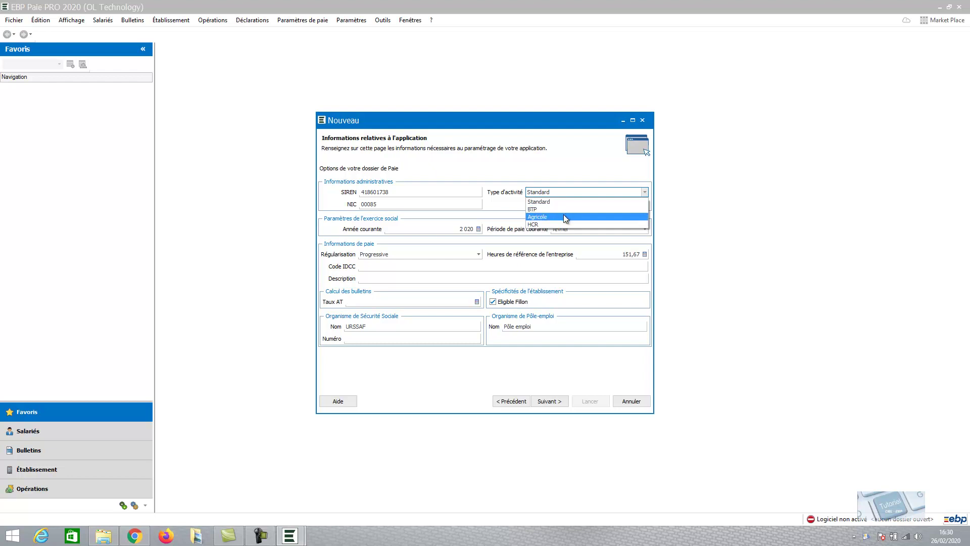
left_click(560, 223)
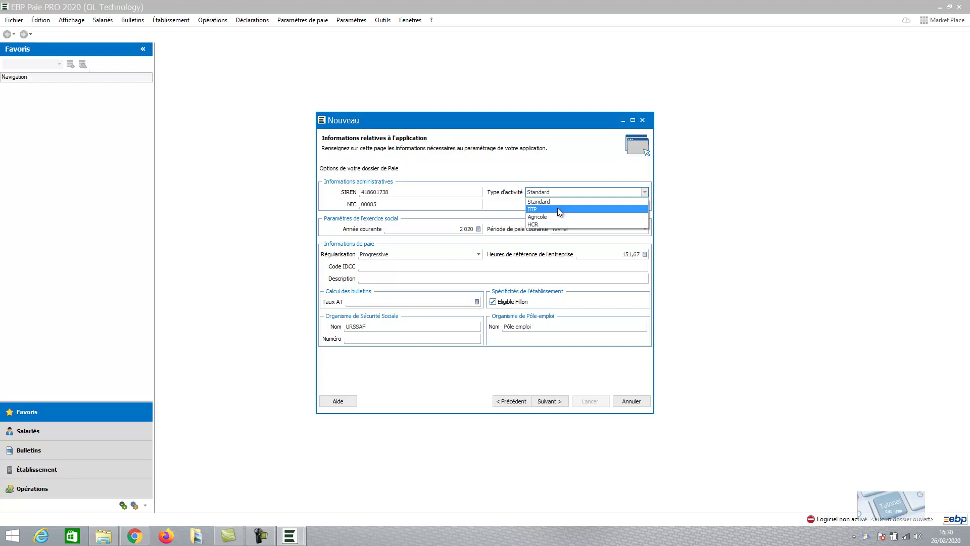
left_click(559, 202)
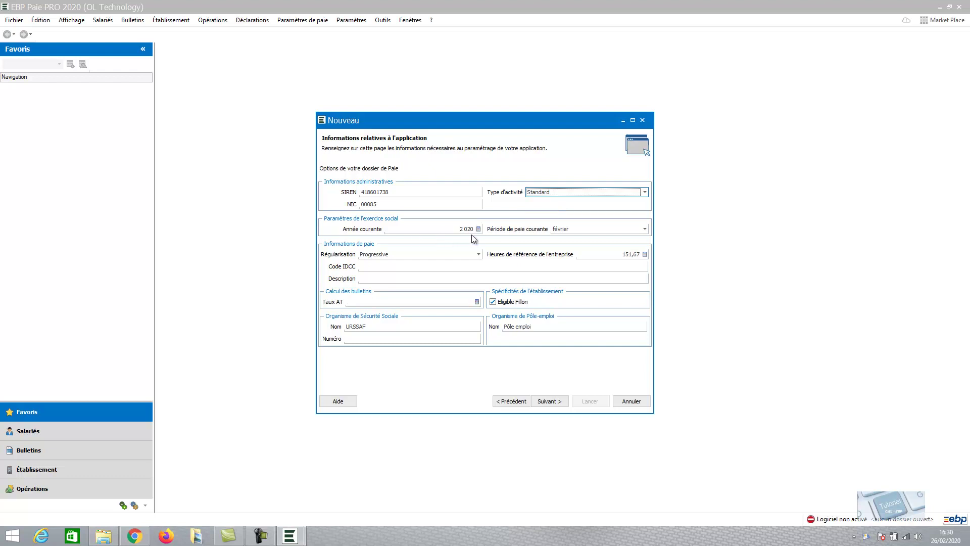
left_click(645, 229)
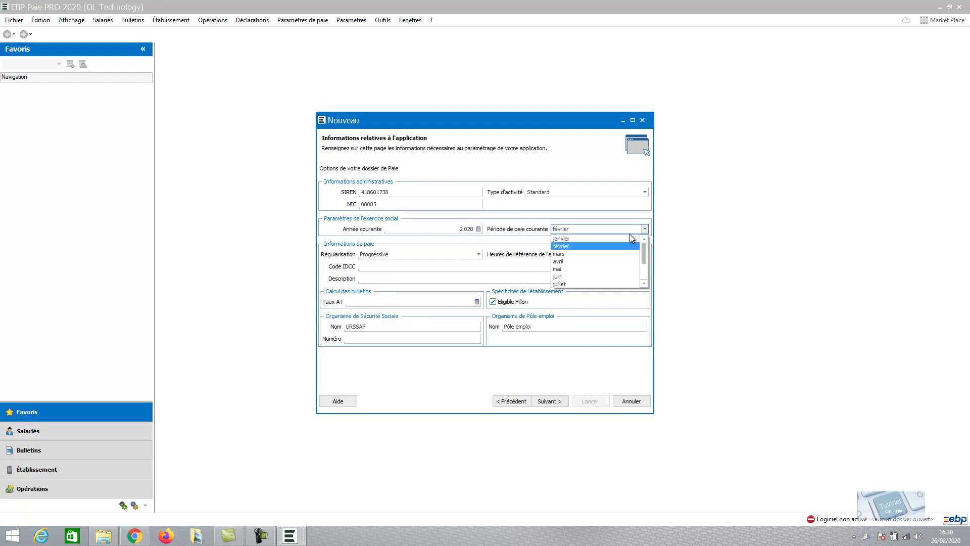
- Change the current pay period from février to janvier
left_click(623, 239)
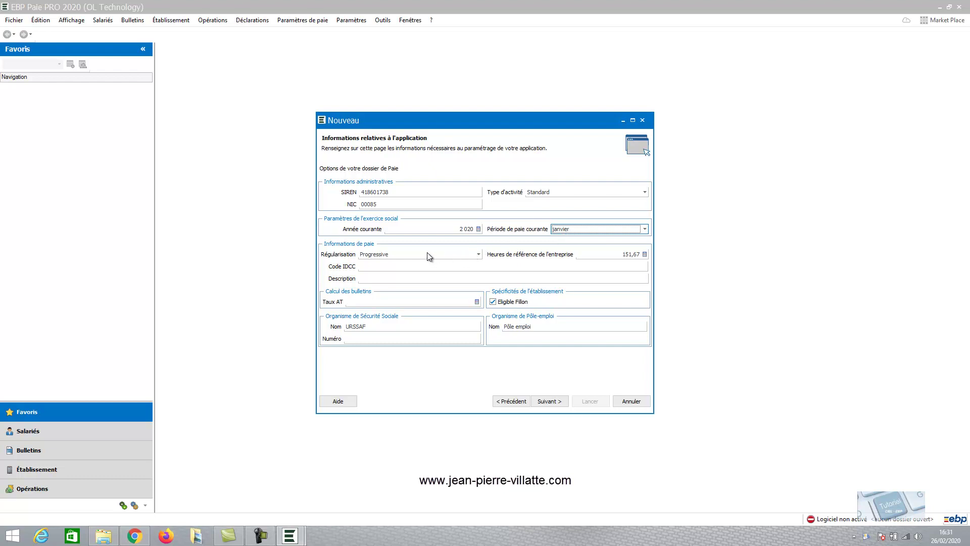
left_click(400, 266)
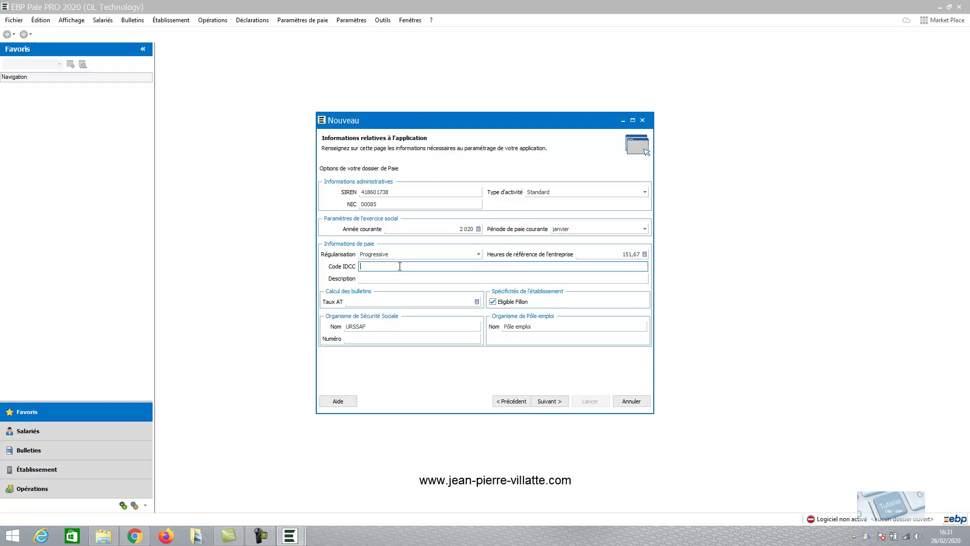
- Enter 'C.C.N SYNTHEC' as the convention description and 1,200 as the Taux AT rate
left_click(378, 278)
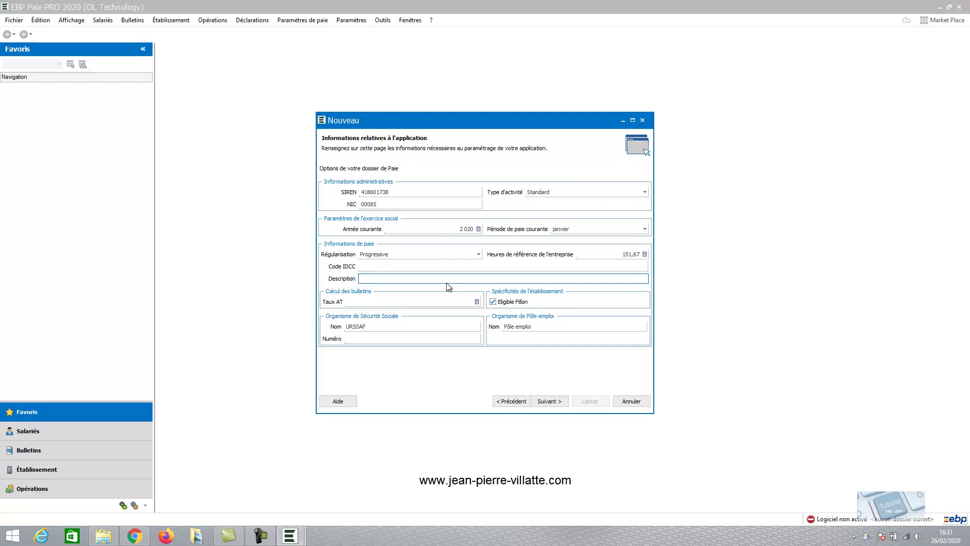
left_click(443, 302)
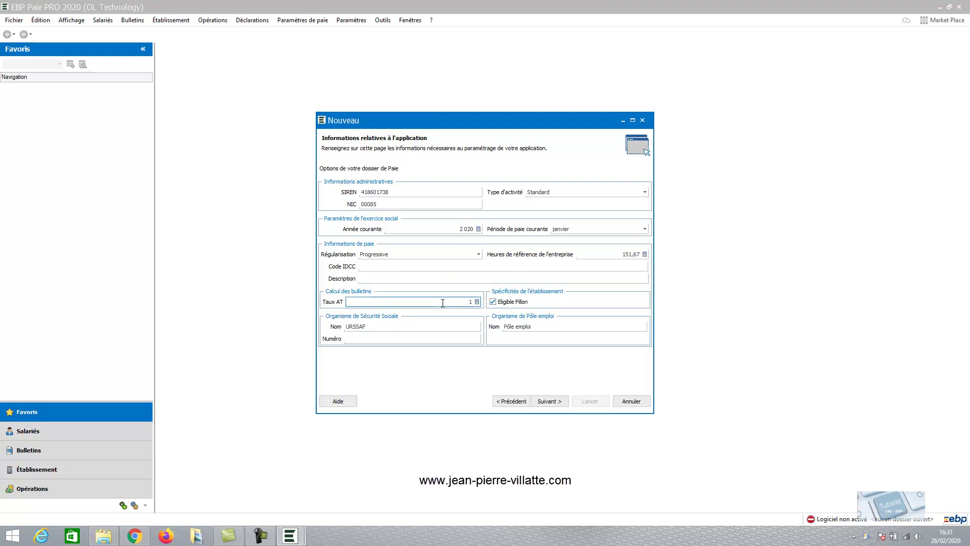
left_click(405, 278)
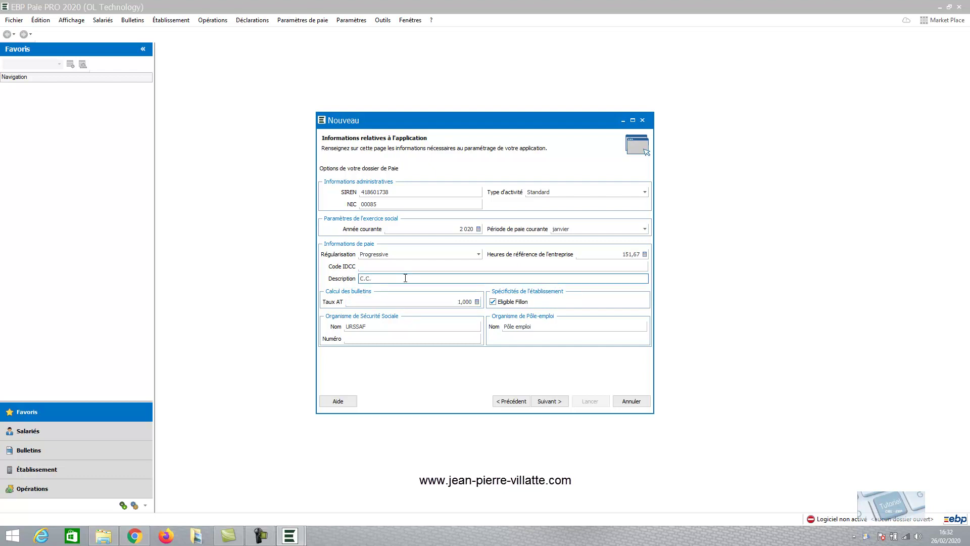
type("N SYNTHEC")
left_click(477, 303)
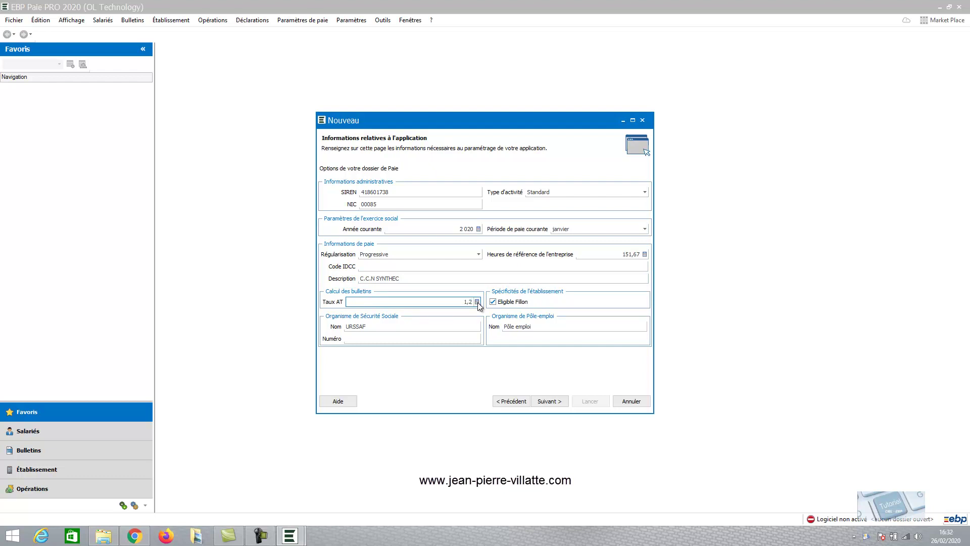
key("Tab")
left_click(360, 339)
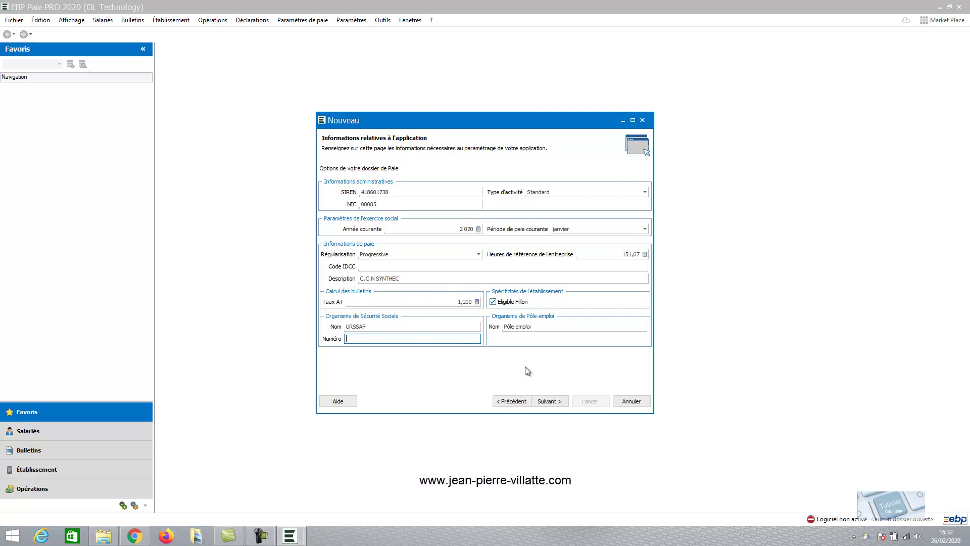
left_click(547, 397)
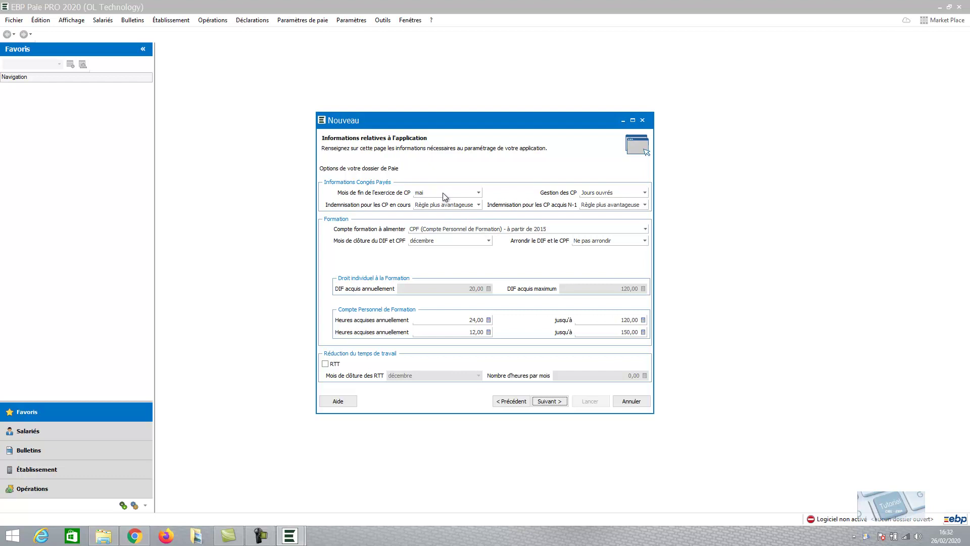
- Switch paid-leave counting from Jours ouvrés to Jours ouvrables
left_click(644, 192)
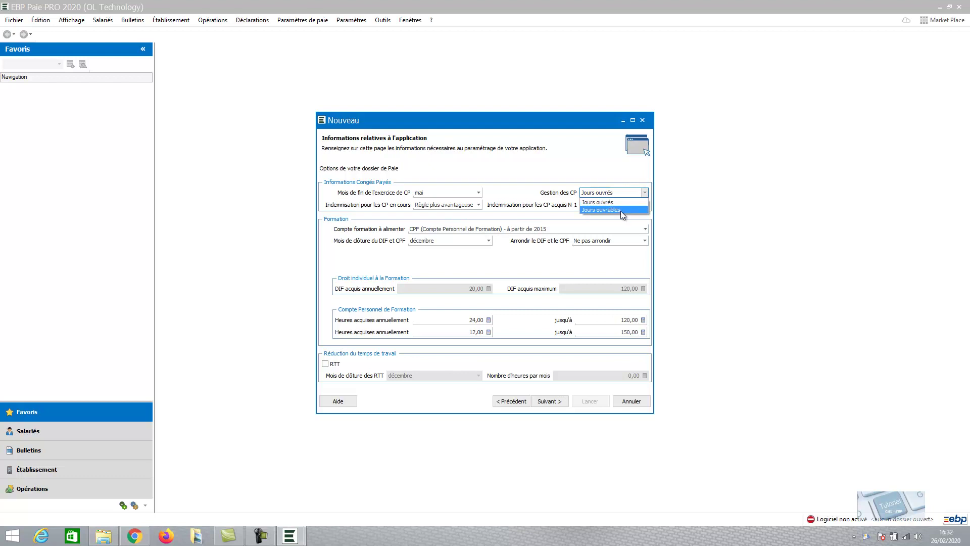
key("Escape")
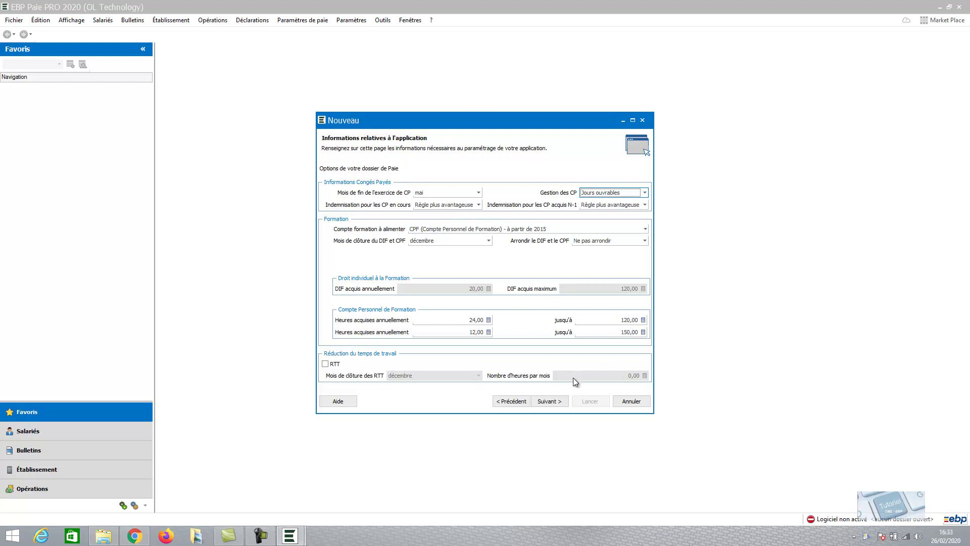
left_click(550, 404)
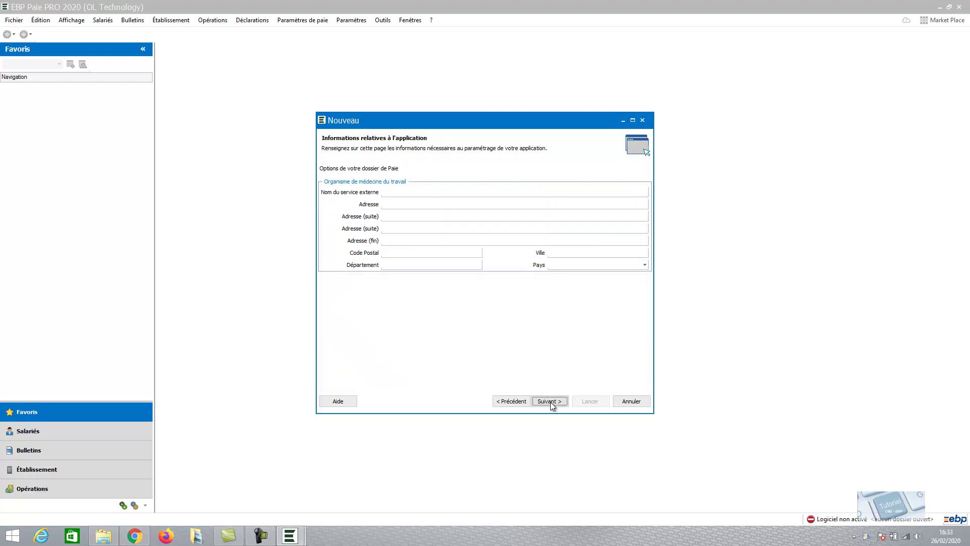
- Leave the occupational health service name and address blank and move on
left_click(395, 194)
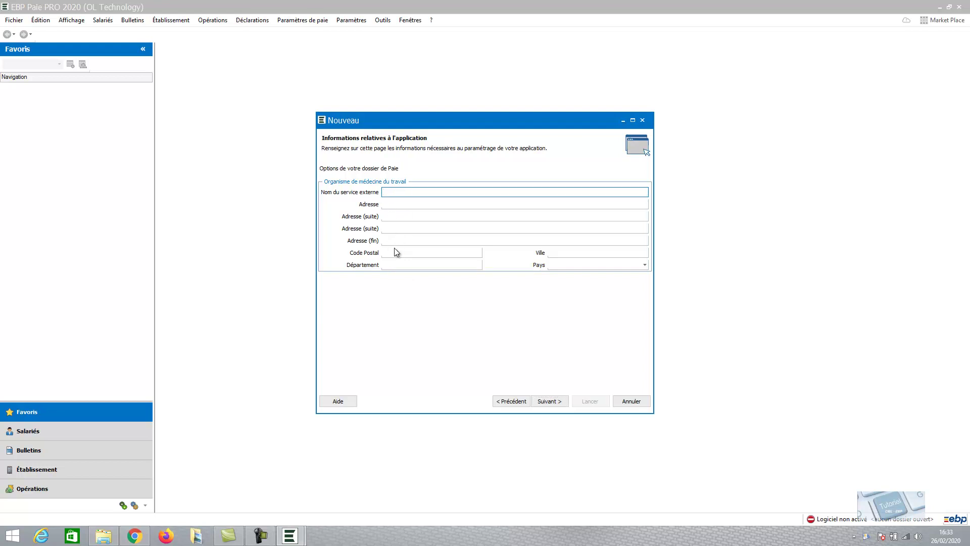
left_click(545, 402)
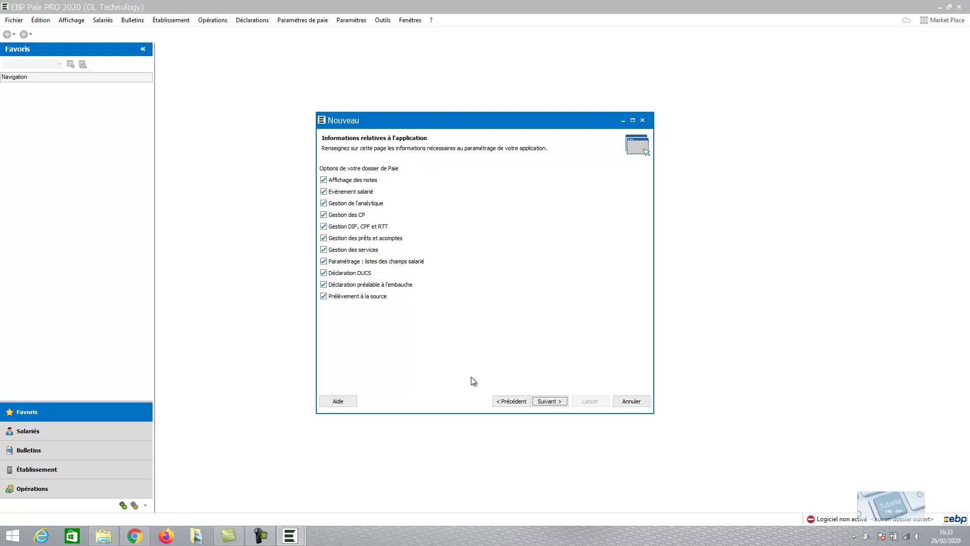
- Review the summary, launch creation of DEMO EBP PAYE 2020, and close the completion report
left_click(547, 400)
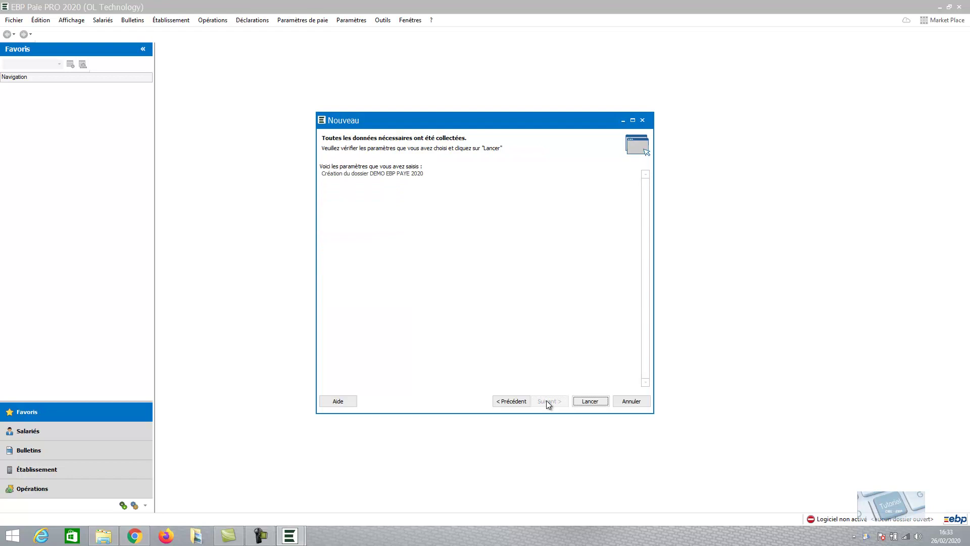
left_click(590, 401)
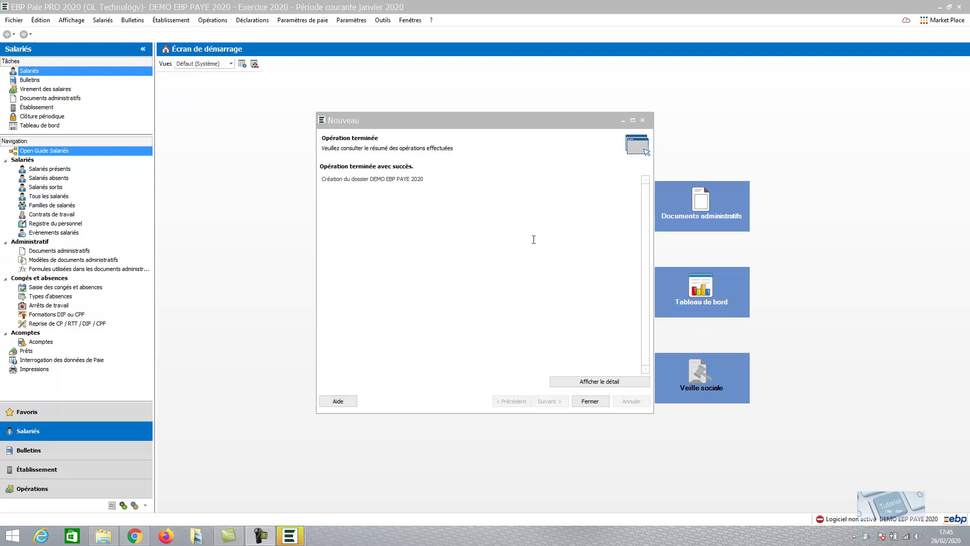
left_click(592, 401)
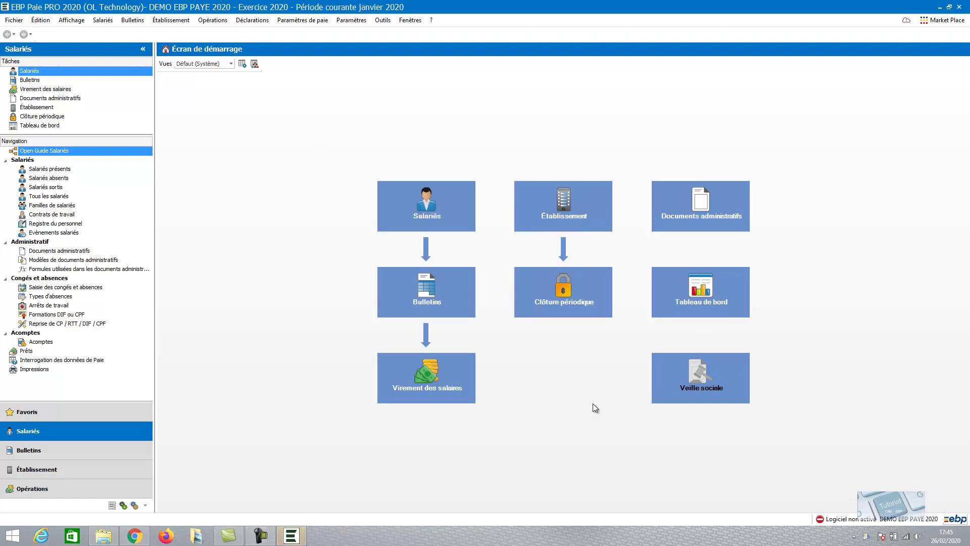
mouse_move(892, 523)
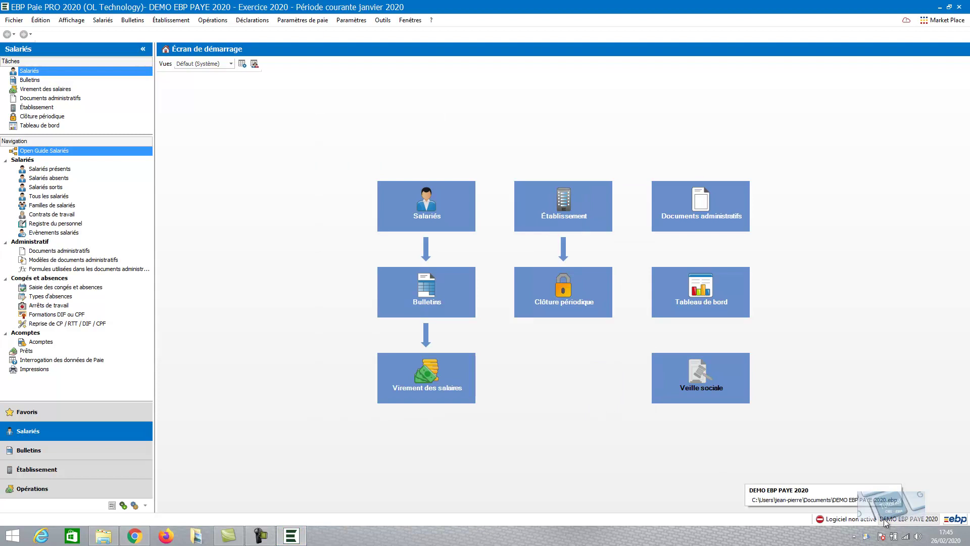